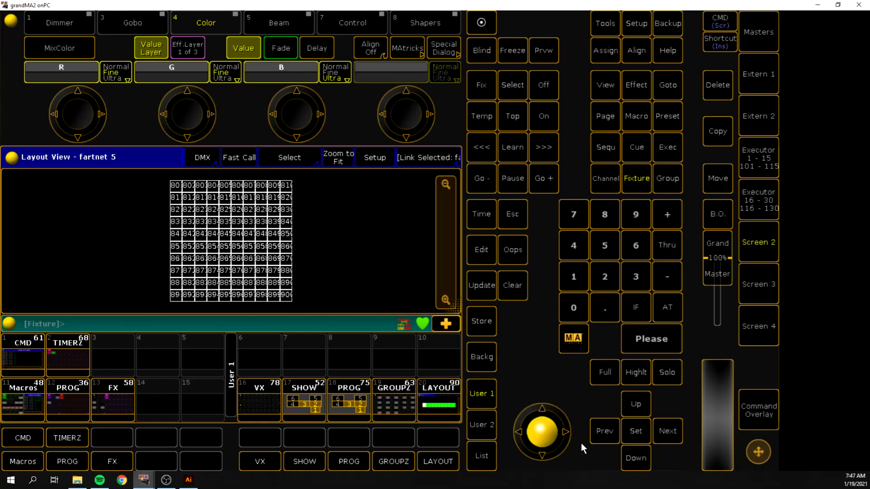
Bring up the grandMA2 Setup menu with its Show, Console, User and Network sections
click(640, 27)
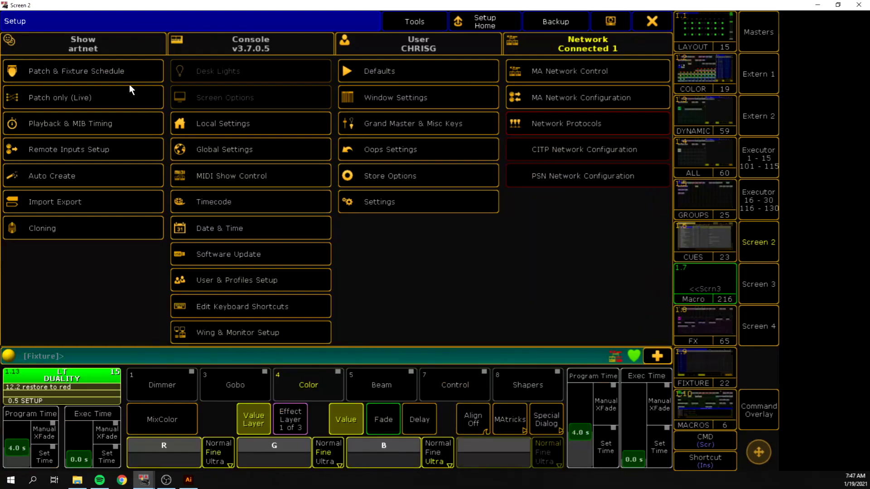
Check the patch: Resolume fixtures 905 and 901 sit at addresses 2.001 and 2.028
click(125, 72)
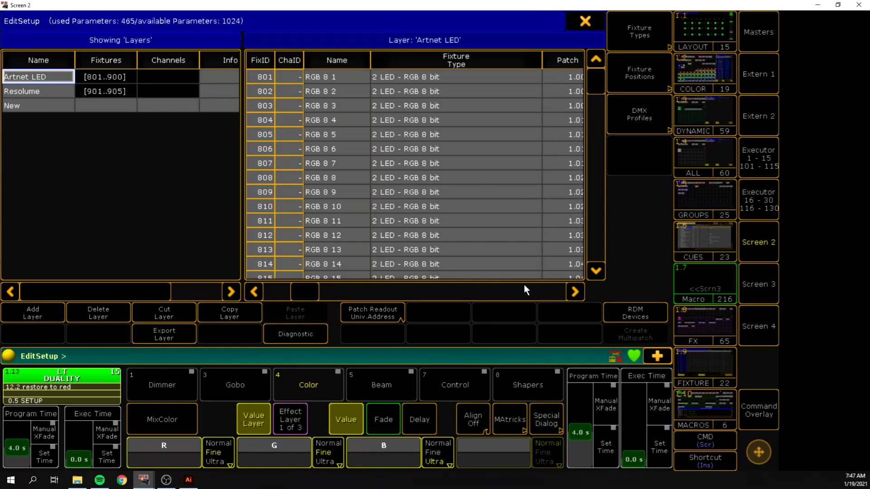
click(580, 293)
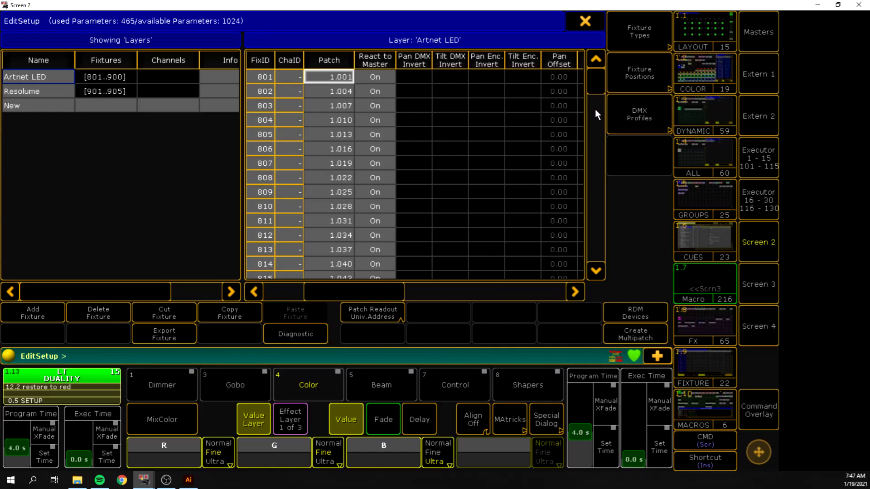
scroll(594, 110, down, 20)
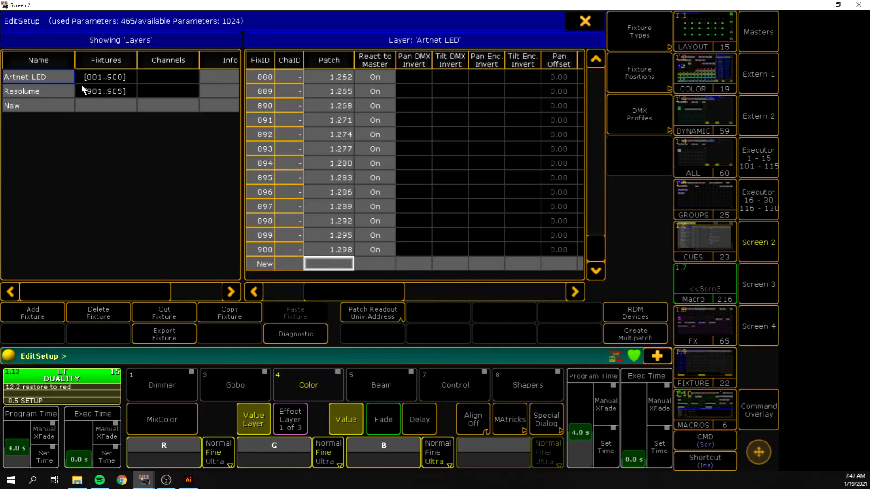
click(35, 95)
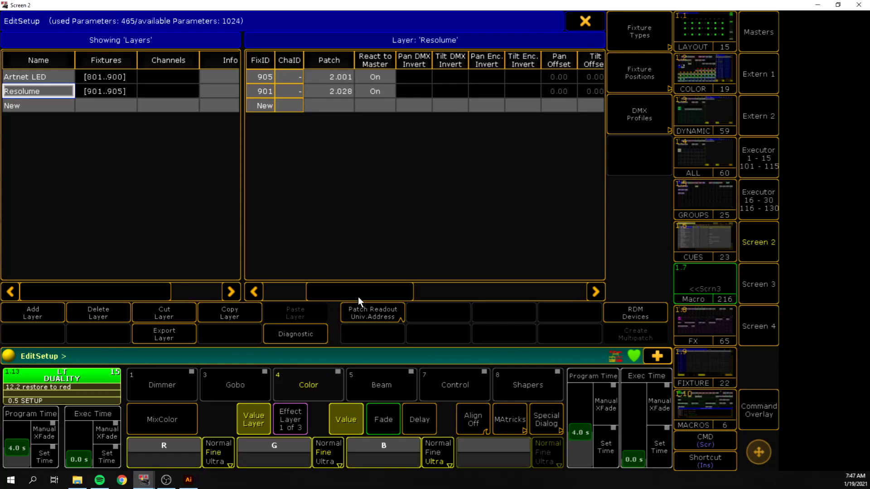
drag(358, 298, 317, 296)
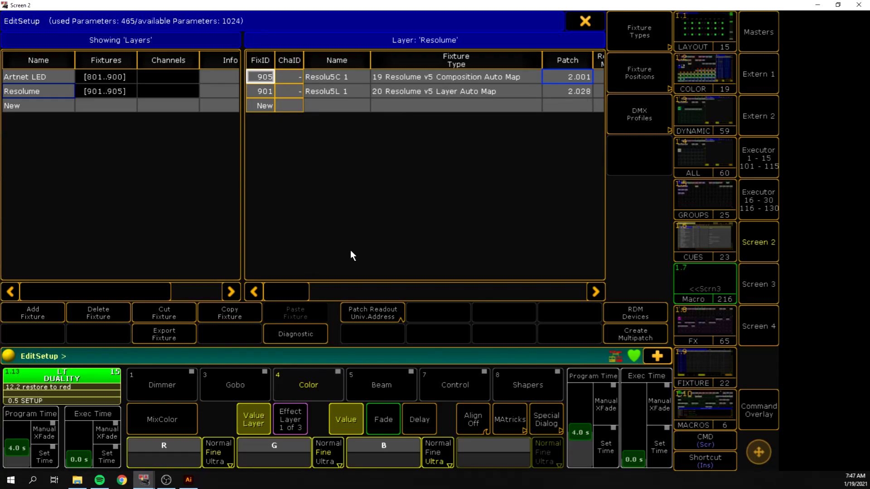
click(597, 22)
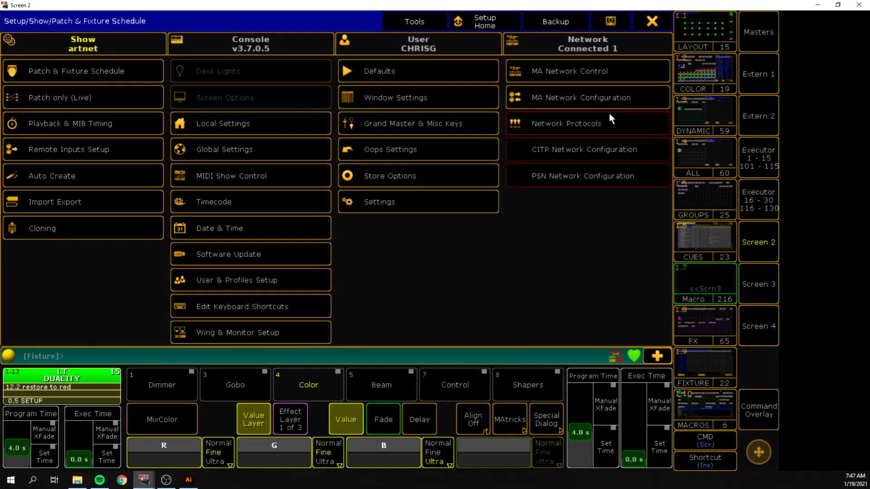
Review the MA Network Configuration's DMX Node outputs, session 1 on MA-Net2
click(600, 100)
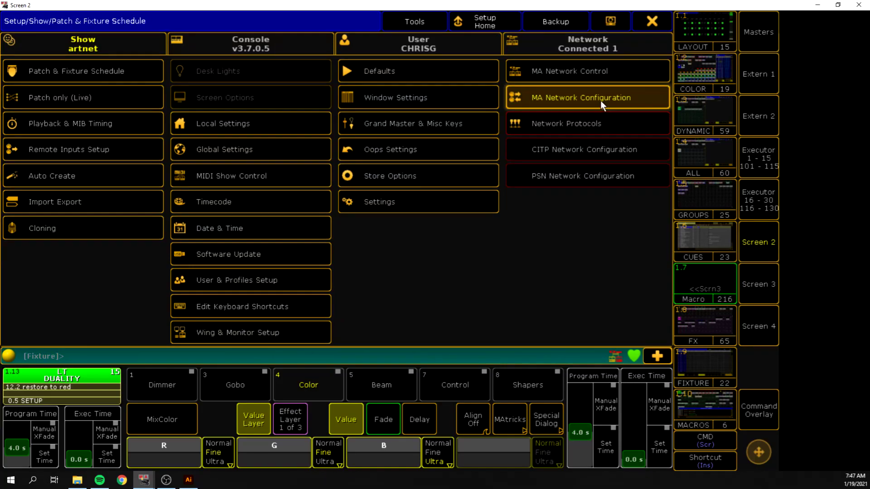
click(586, 96)
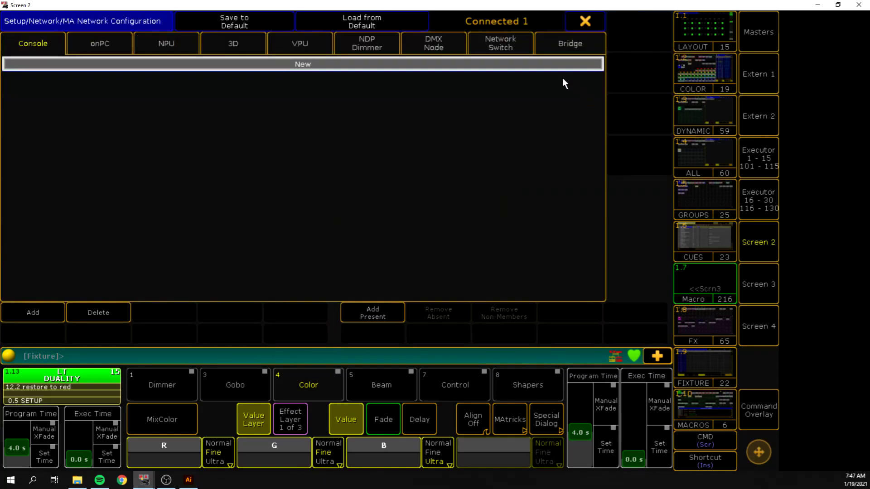
click(429, 53)
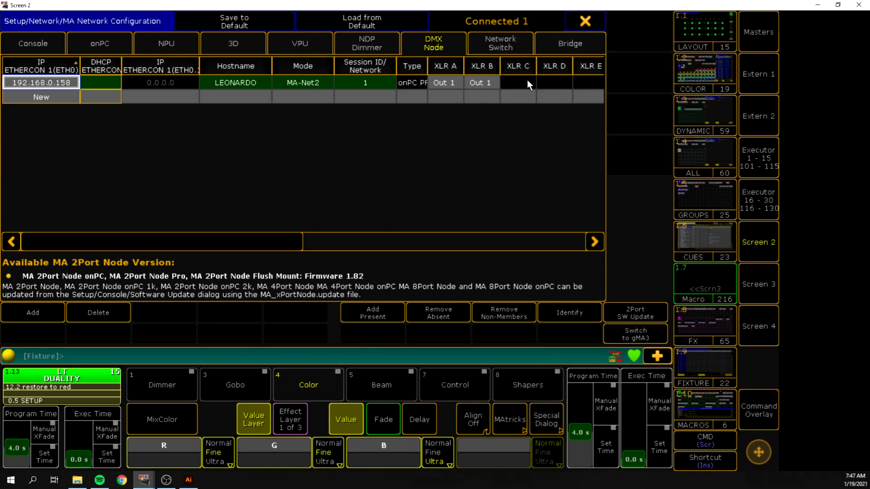
click(585, 21)
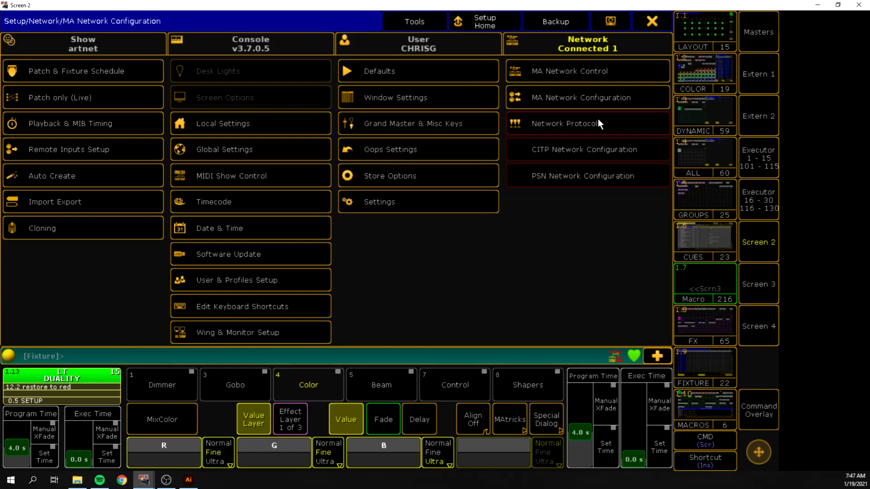
click(546, 124)
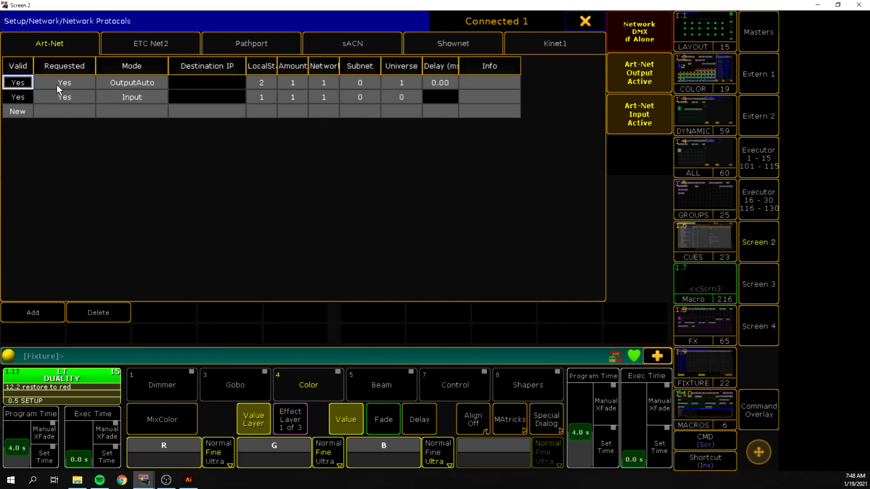
click(262, 85)
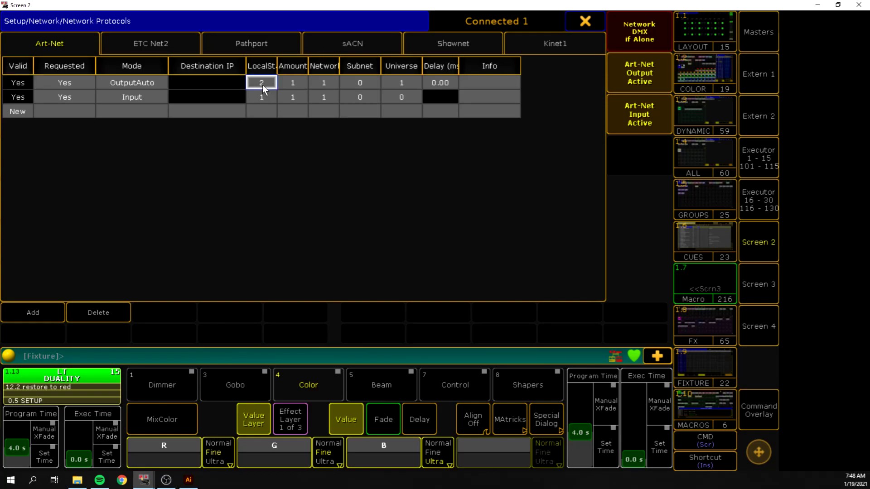
click(295, 86)
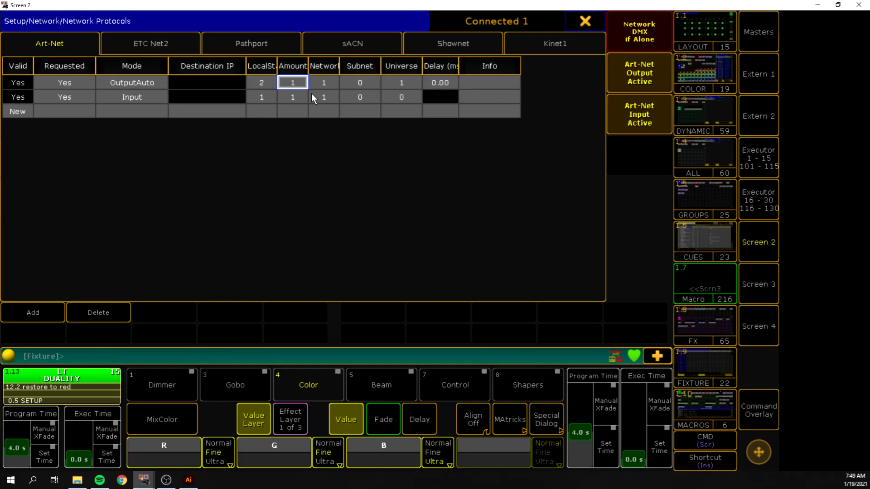
click(585, 21)
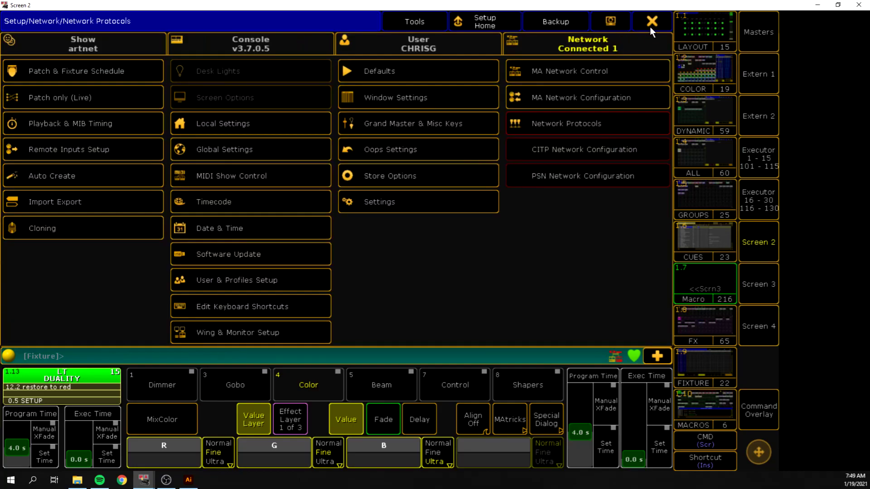
Close Setup to return to the main screen's 10x10 fixture layout
click(652, 22)
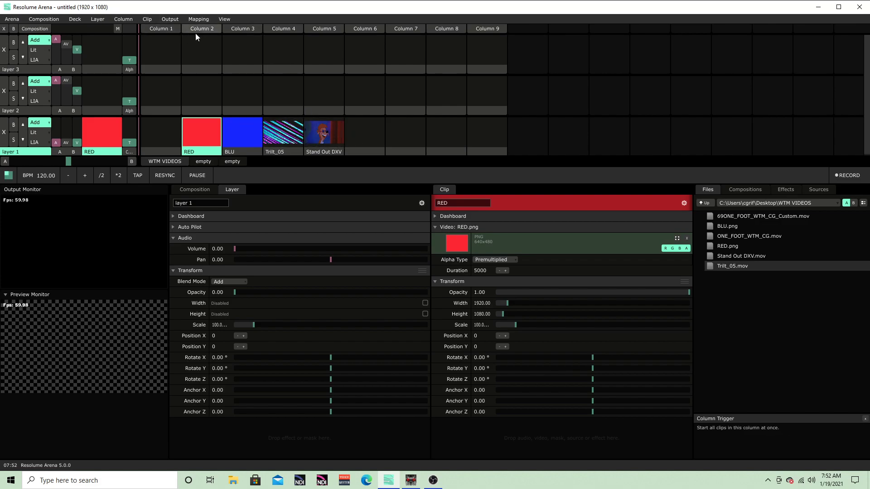
Open Resolume's Advanced Output window via Output > Advanced
click(170, 20)
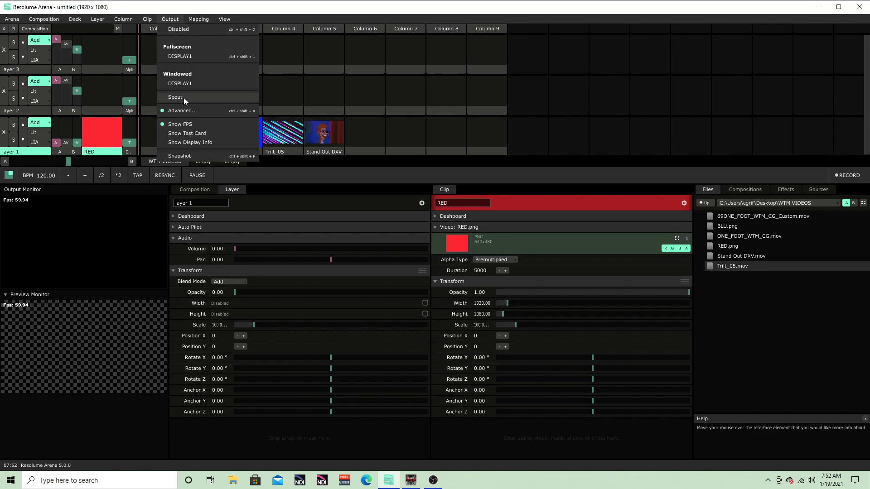
click(187, 110)
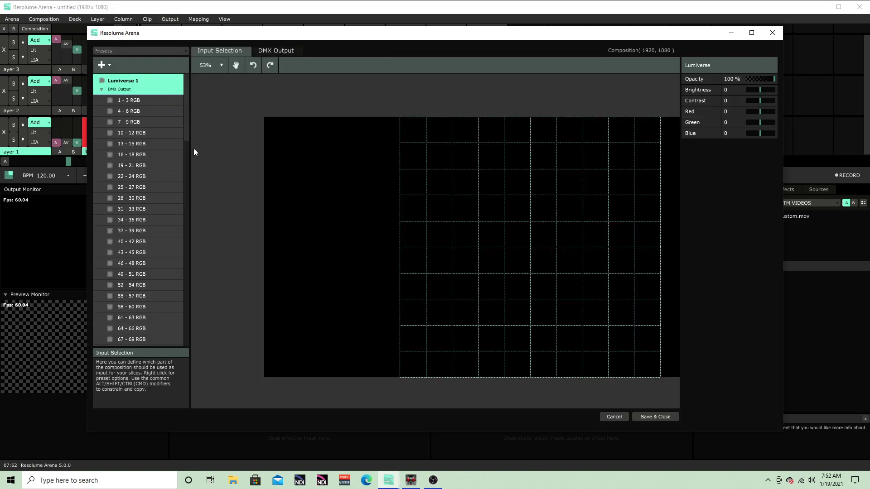
Browse Lumiverse 1's grid fixtures and settle on fixture 1 - 3 RGB at channel 1
mouse_move(184, 132)
mouse_down()
mouse_move(189, 346)
mouse_move(198, 134)
mouse_up()
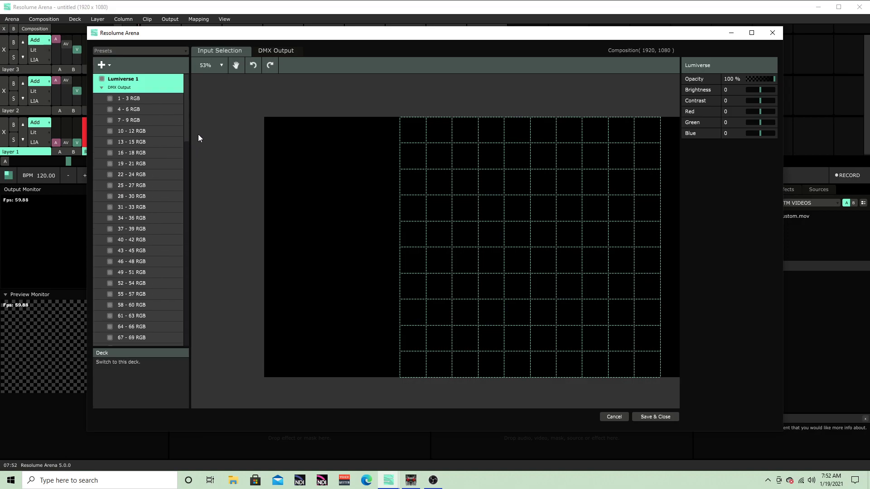
click(100, 90)
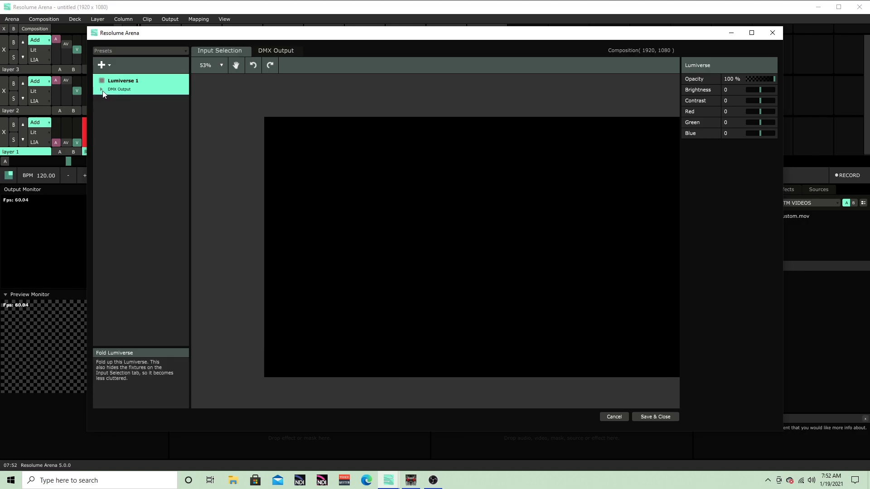
click(101, 89)
click(406, 135)
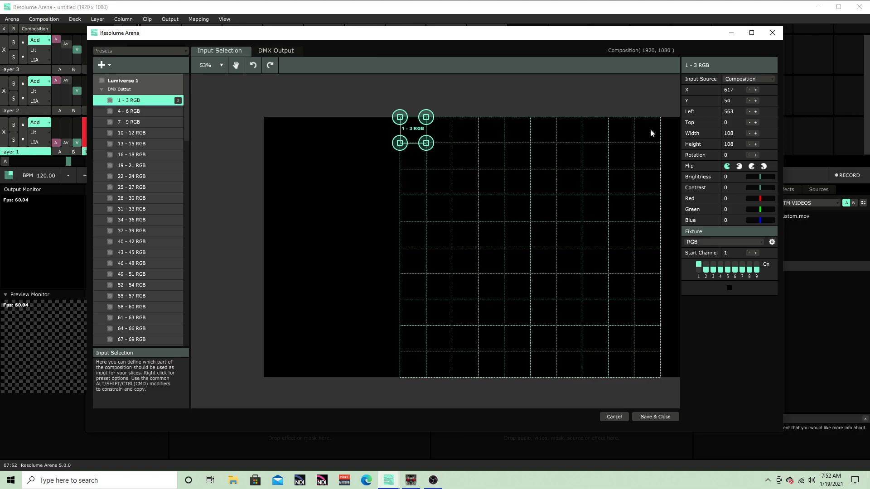
scroll(650, 175, down, 2)
scroll(653, 198, up, 1)
click(448, 109)
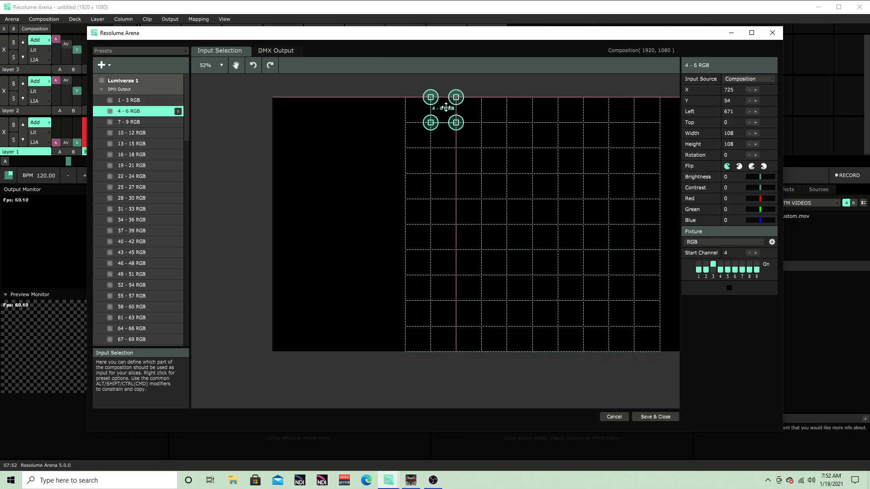
click(468, 108)
click(499, 110)
click(411, 117)
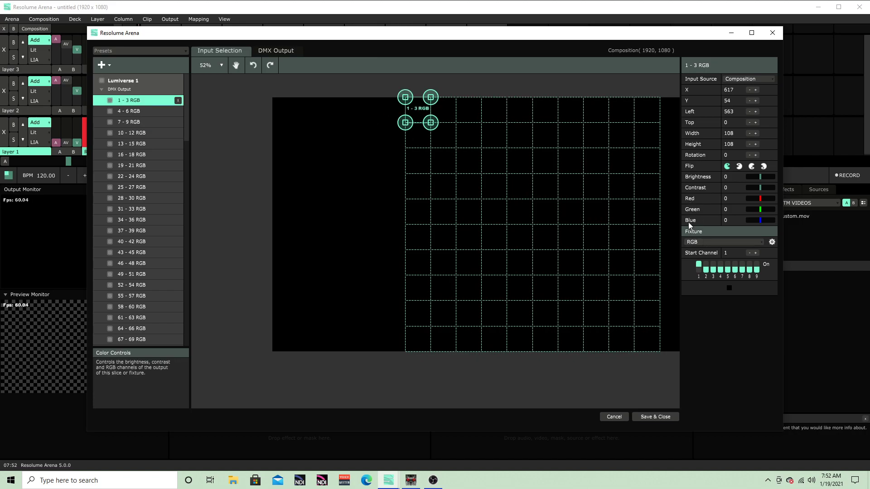
In the Fixture Editor, create a trial New Fixture five pixels wide with RGBW colour space
click(772, 242)
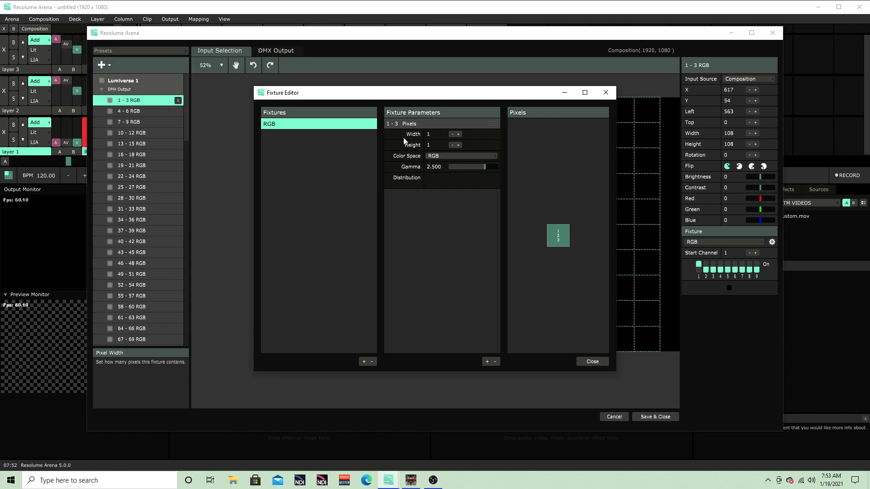
click(363, 362)
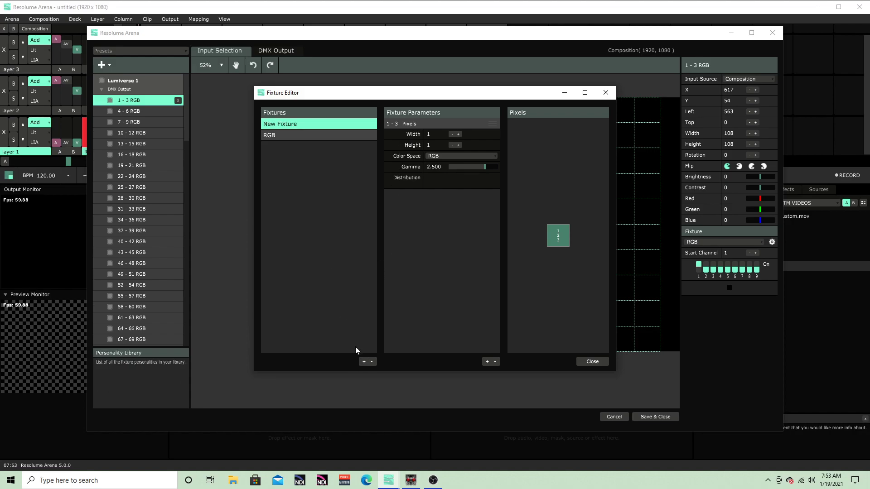
click(458, 134)
click(458, 134)
click(458, 134)
click(458, 135)
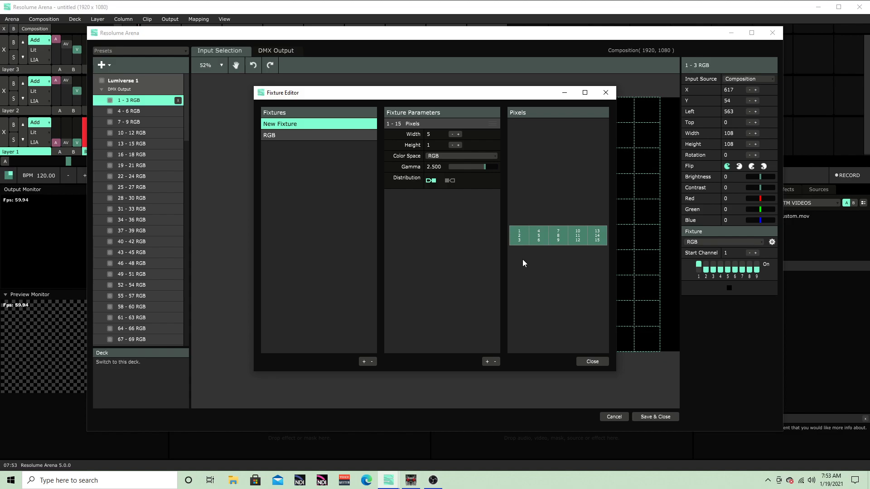
click(450, 155)
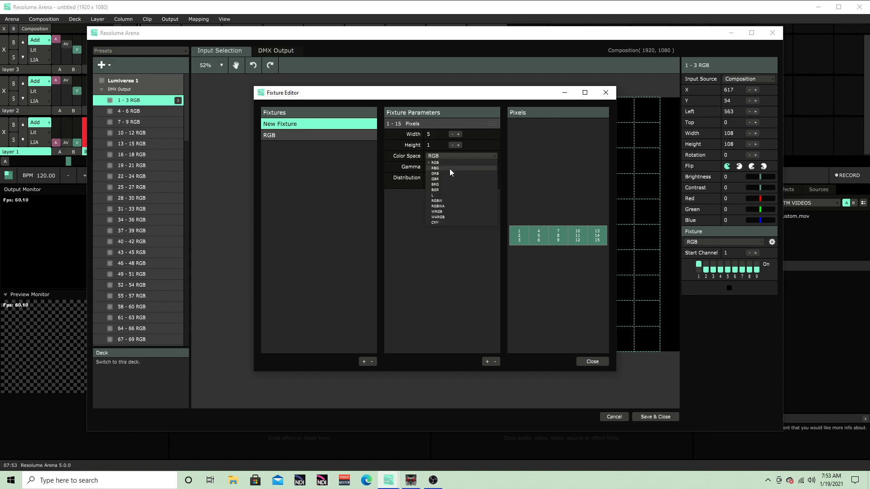
click(447, 200)
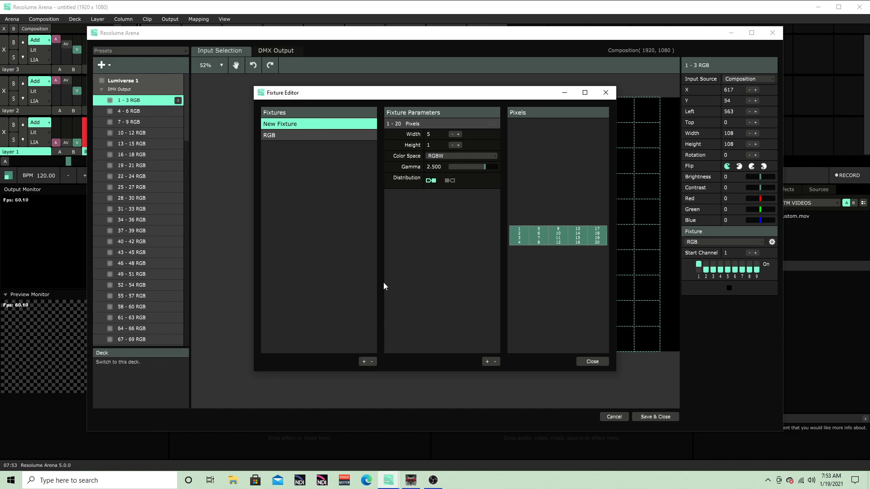
Delete the trial New Fixture, leaving only the RGB personality, and close the editor
click(372, 362)
click(418, 257)
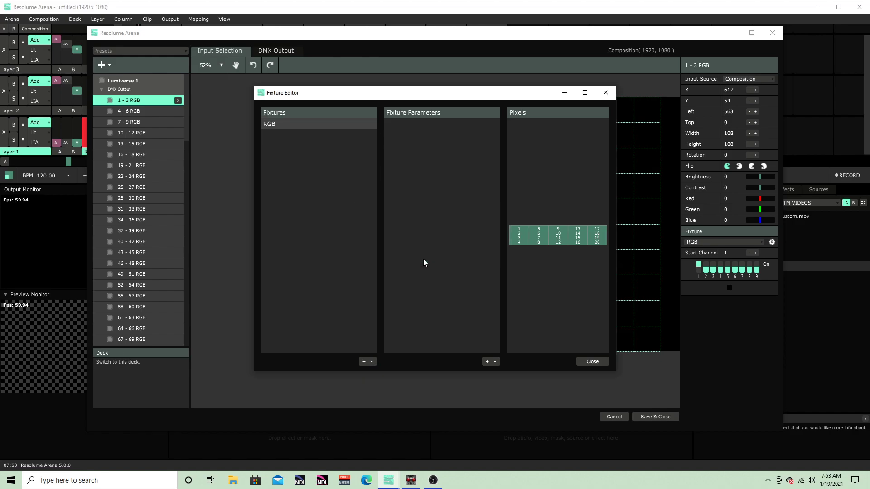
click(592, 361)
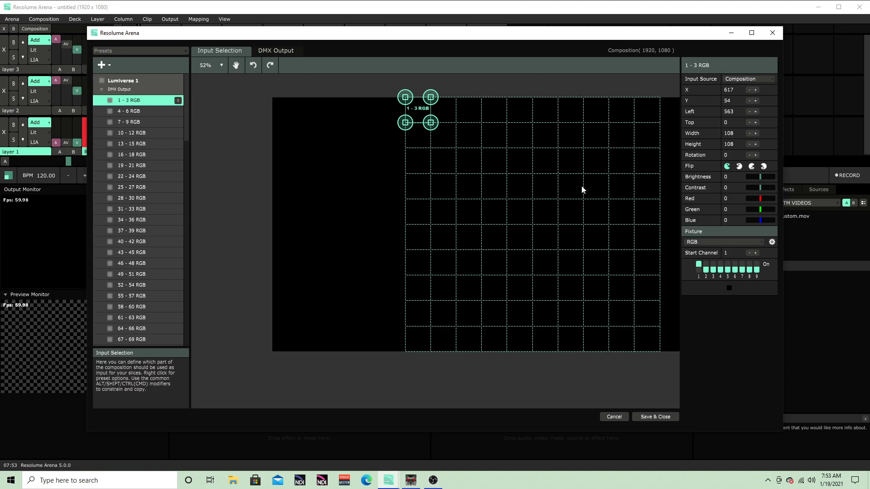
Show Lumiverse 1's DMX channel map, with RGB fixtures on channels 1 through 298
click(101, 90)
click(129, 88)
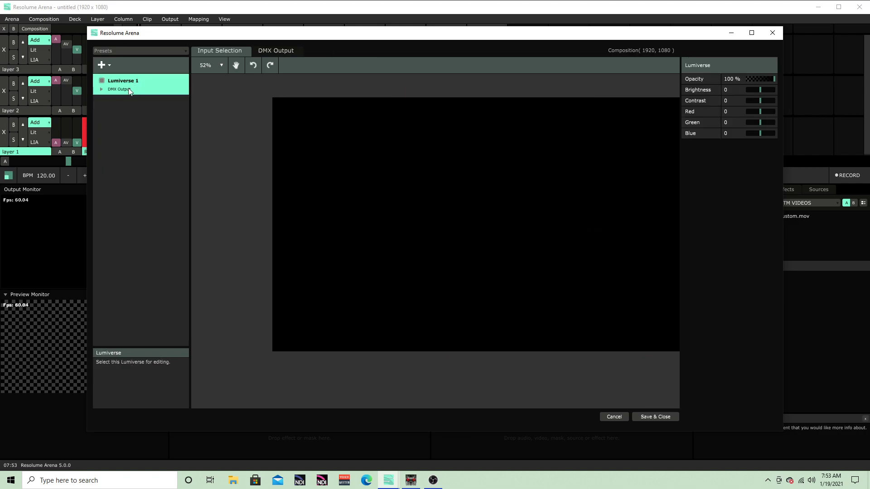
click(105, 90)
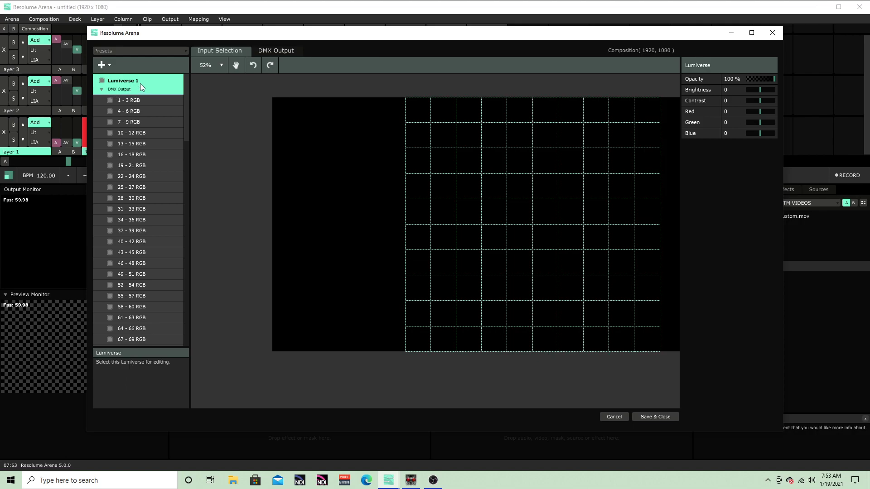
drag(185, 123, 180, 78)
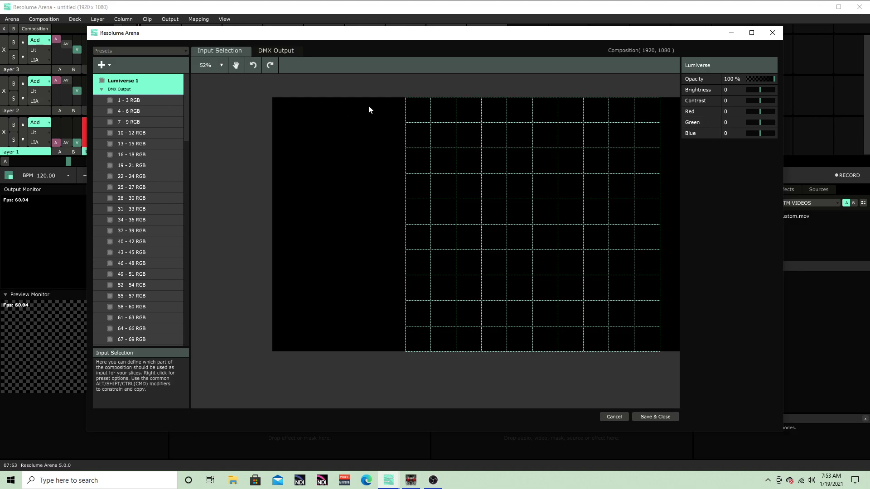
click(278, 50)
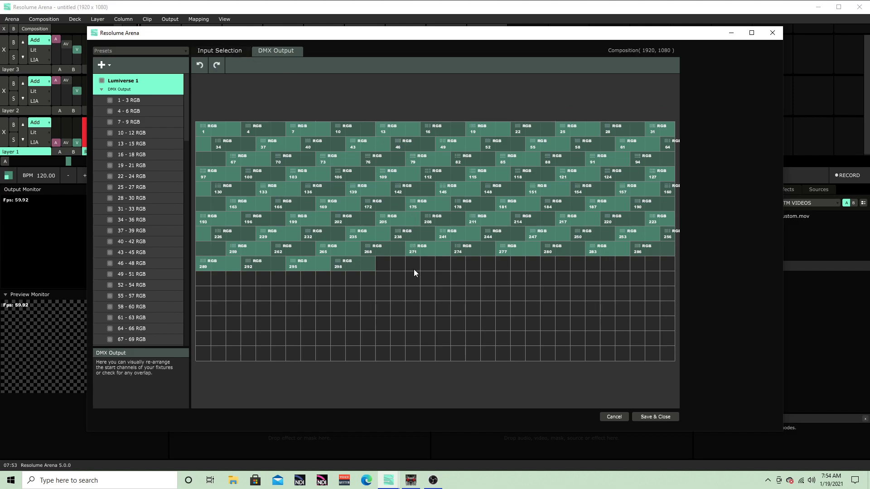
Select all RGB fixtures, shift and stretch the grid to 1144x1080, then save
click(235, 49)
scroll(347, 86, down, 3)
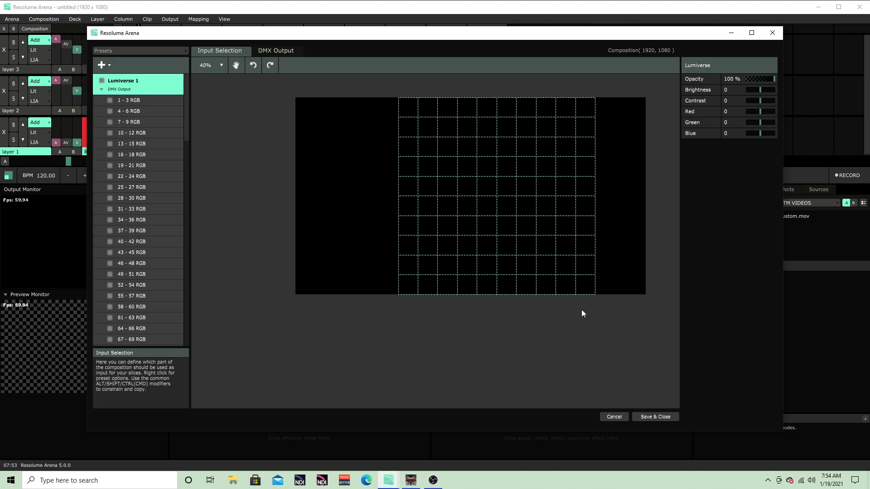
drag(389, 83, 595, 288)
drag(495, 181, 472, 181)
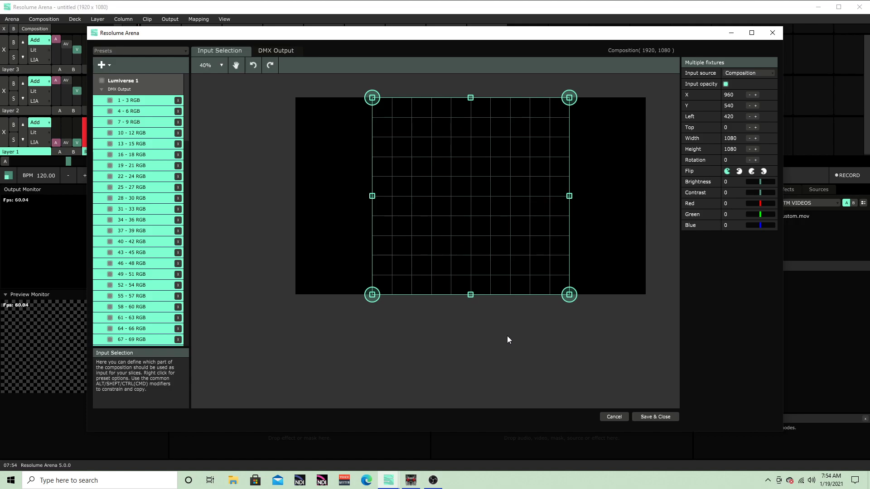
mouse_move(372, 196)
mouse_down()
mouse_move(297, 191)
mouse_move(381, 196)
mouse_move(363, 195)
mouse_up()
click(469, 330)
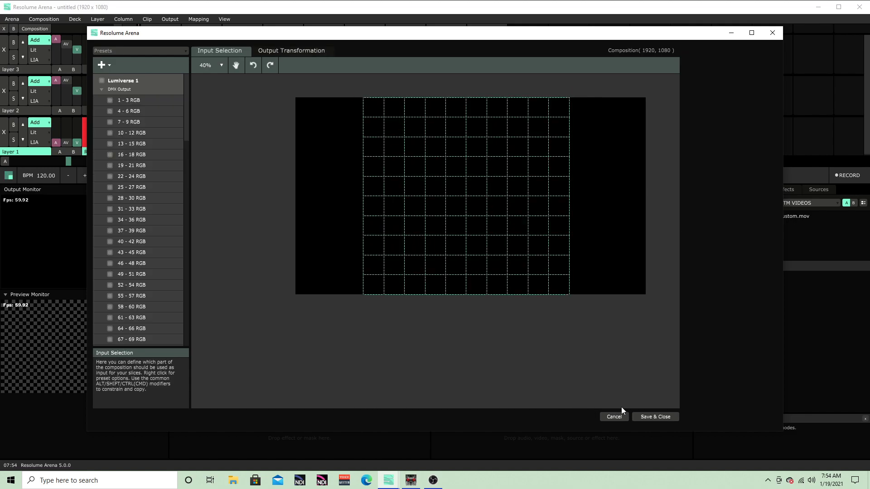
click(649, 413)
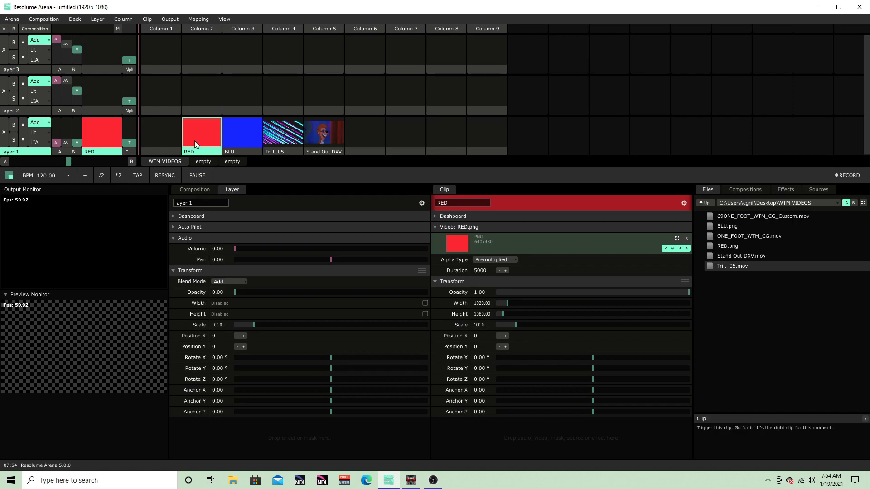
In DMX preferences, keep ArtNet as the output device for Lumiverse 1
click(18, 20)
click(26, 29)
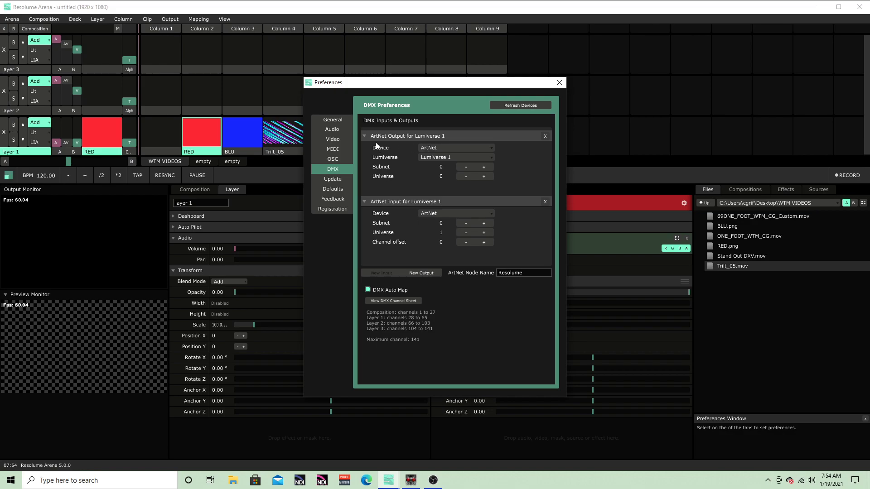
click(439, 162)
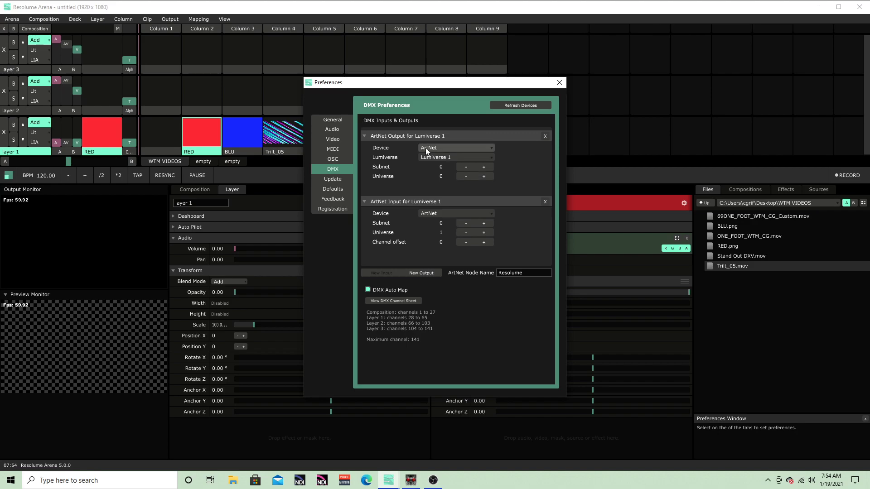
click(431, 148)
click(439, 156)
Reset the ArtNet input channel offset to 0 and refresh the DMX devices
click(488, 240)
click(488, 240)
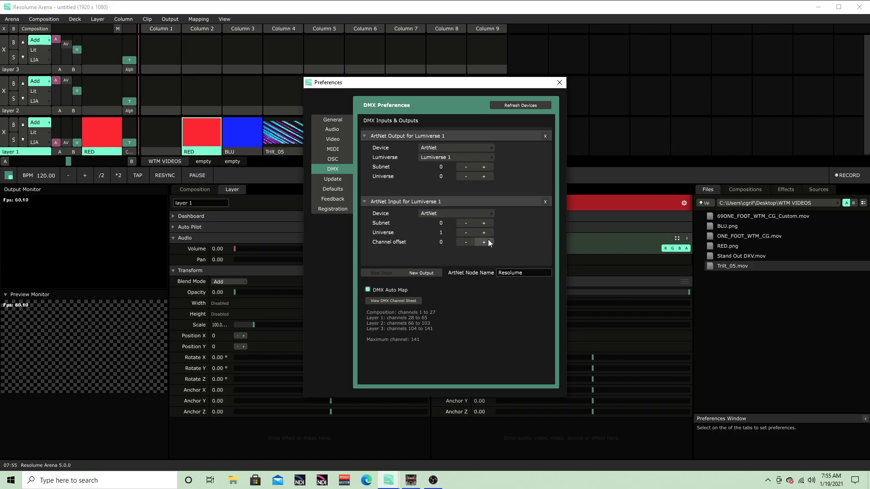
click(464, 244)
click(528, 104)
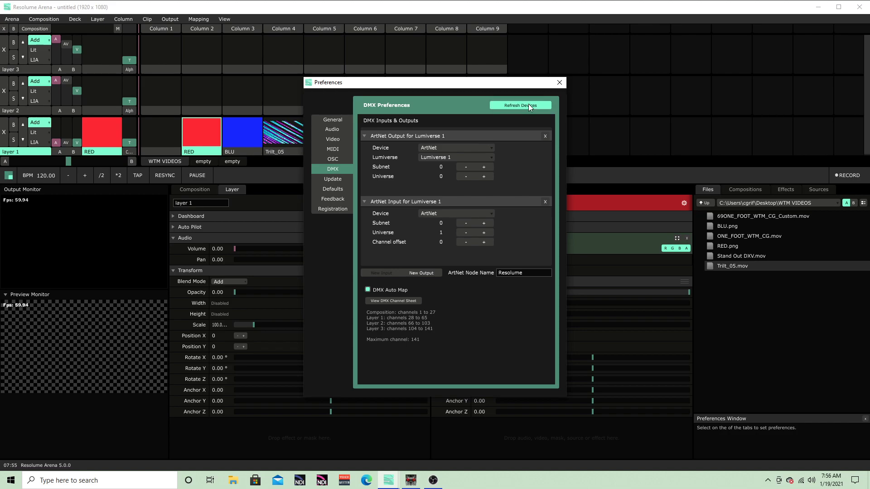
Close Resolume's Preferences and drag layer 1's opacity fader down to 0
click(559, 83)
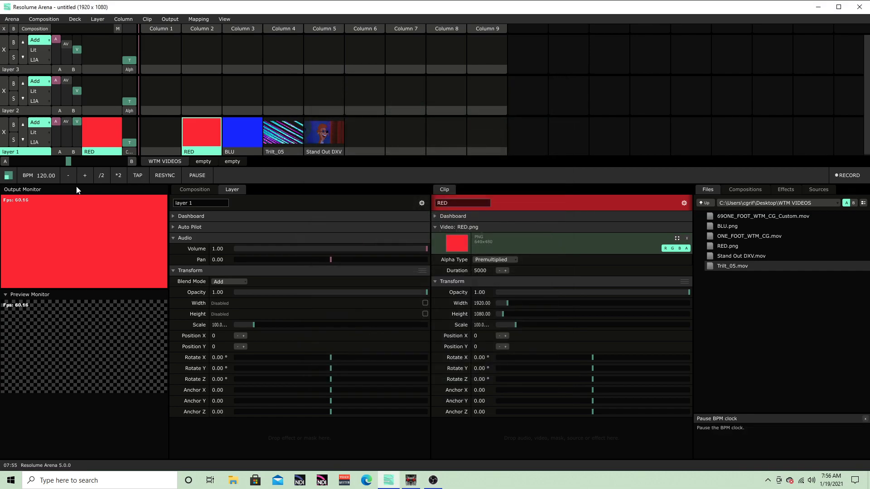
drag(79, 132, 70, 175)
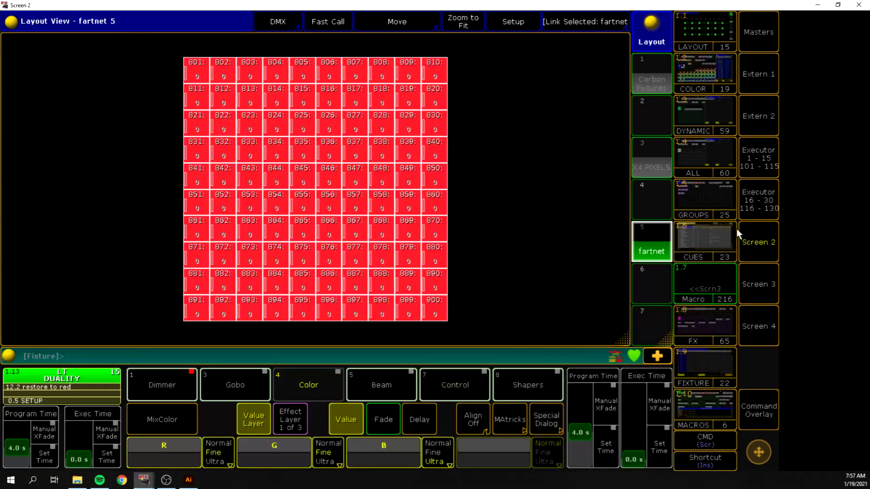
Show the fartnet 5 layout full size on Screen 2, with fixtures 801–900 mirroring Resolume
click(757, 241)
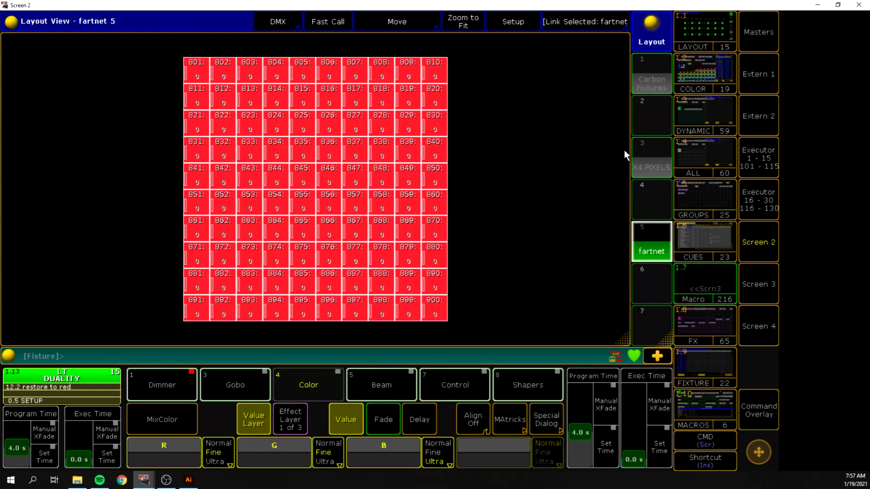